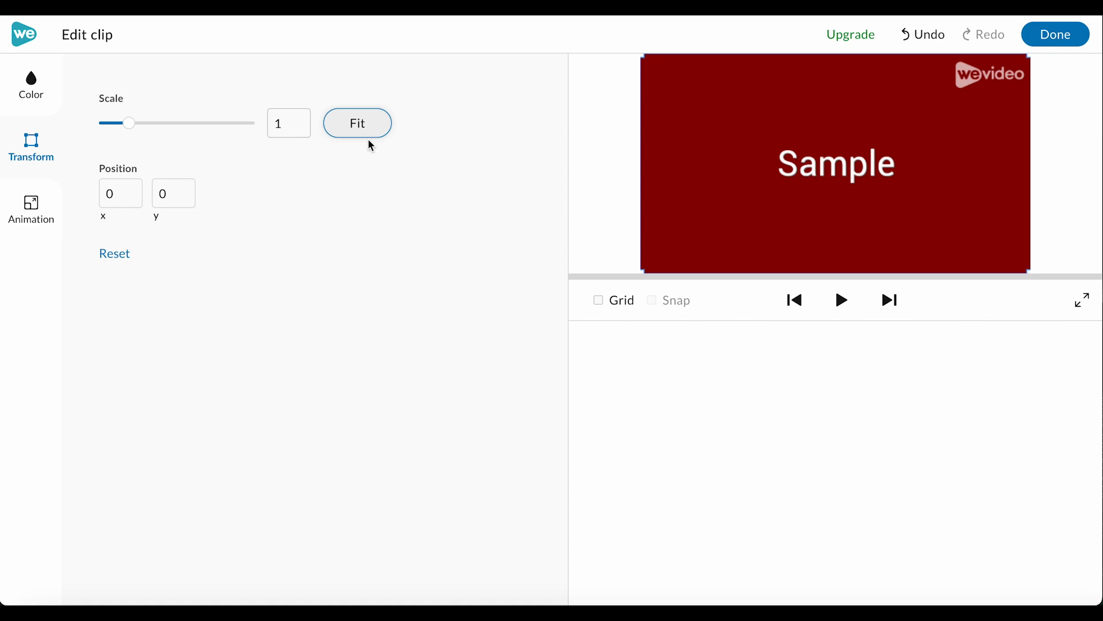
Step: Scale the red background clip to 0.5, move it to about x 499, y 285, and finish editing the clip
left_click(289, 117)
type(".5")
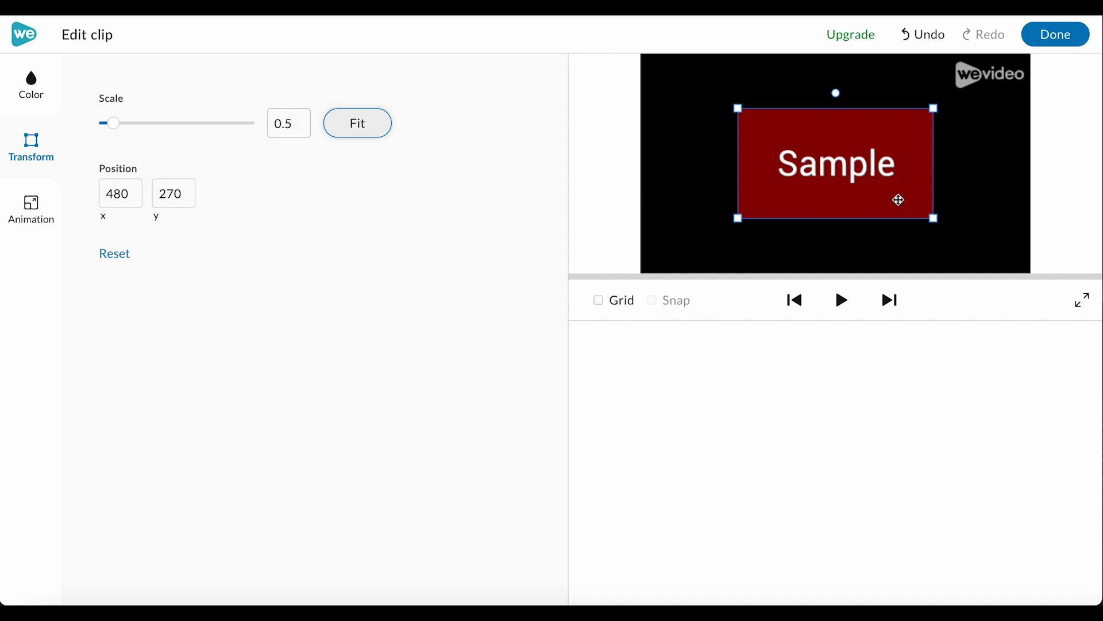
mouse_move(831, 194)
left_mouse_down()
mouse_move(833, 213)
mouse_move(834, 185)
mouse_move(834, 197)
left_mouse_up()
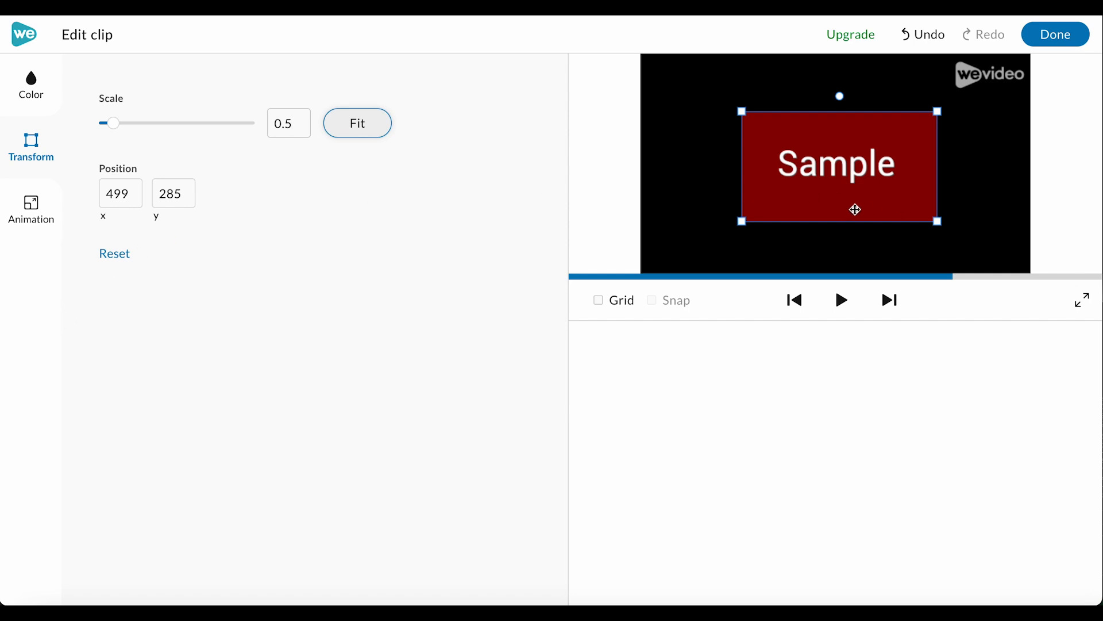
left_click(1055, 34)
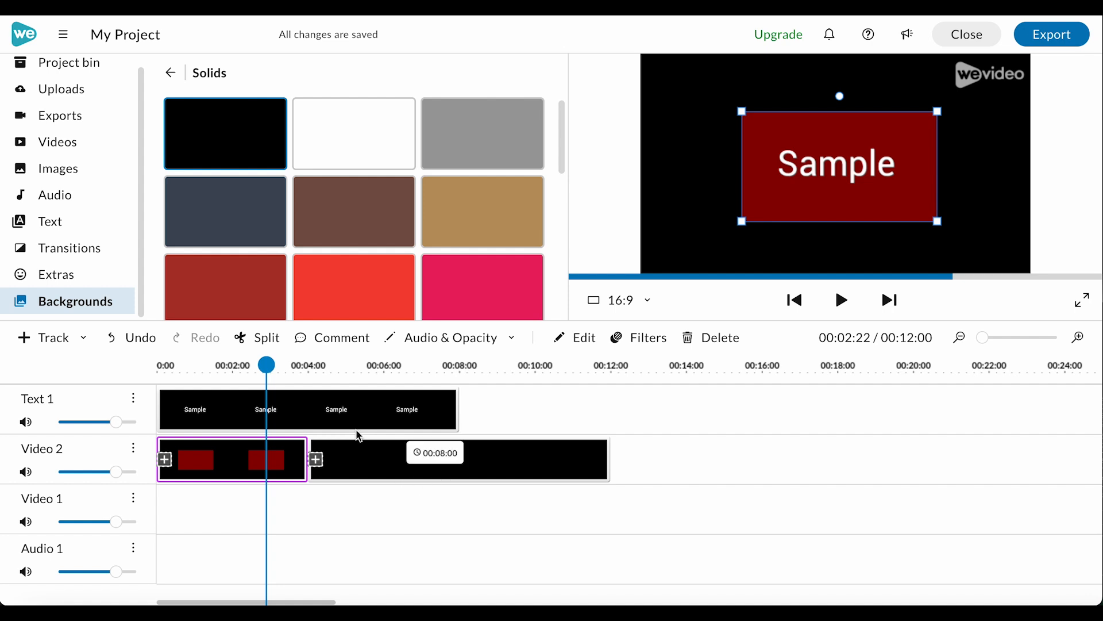
Step: Add the dark slate solid background at the start of the Video 1 track
left_click_drag(222, 210, 167, 508)
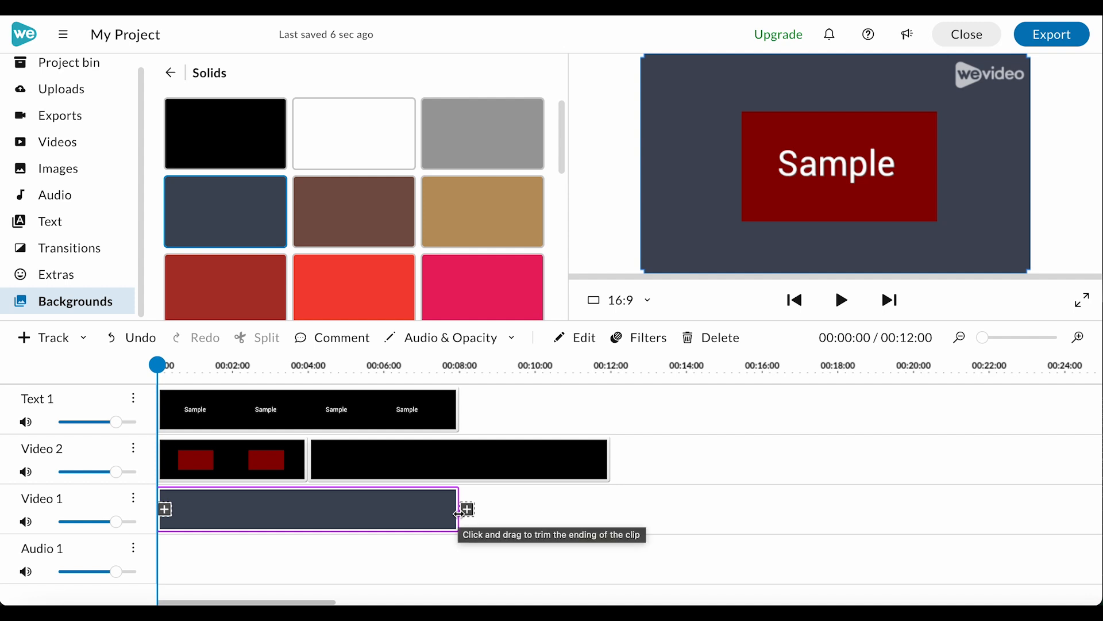
left_click(311, 366)
left_click_drag(311, 366, 308, 366)
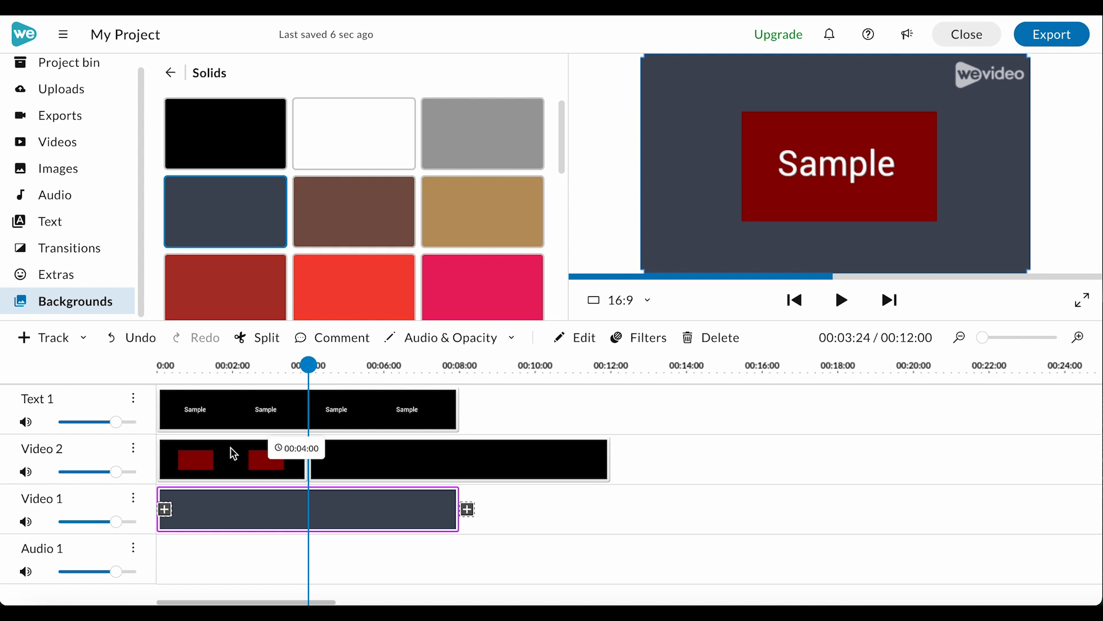
Step: Set the start position of the red clip's animation to about x 357, y 285
double_click(232, 467)
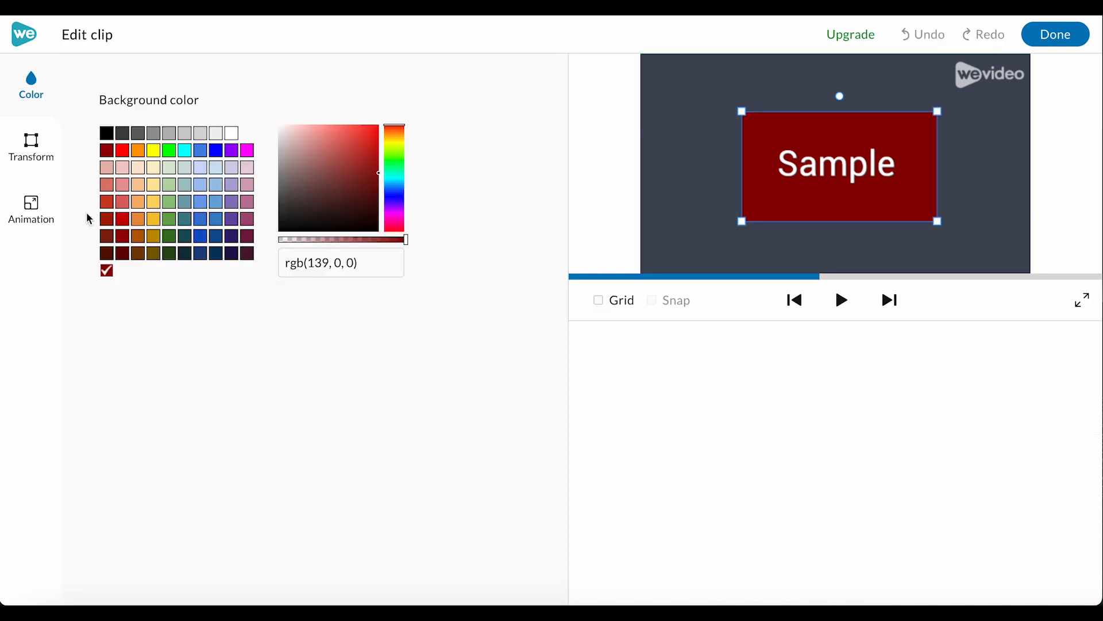
left_click(31, 208)
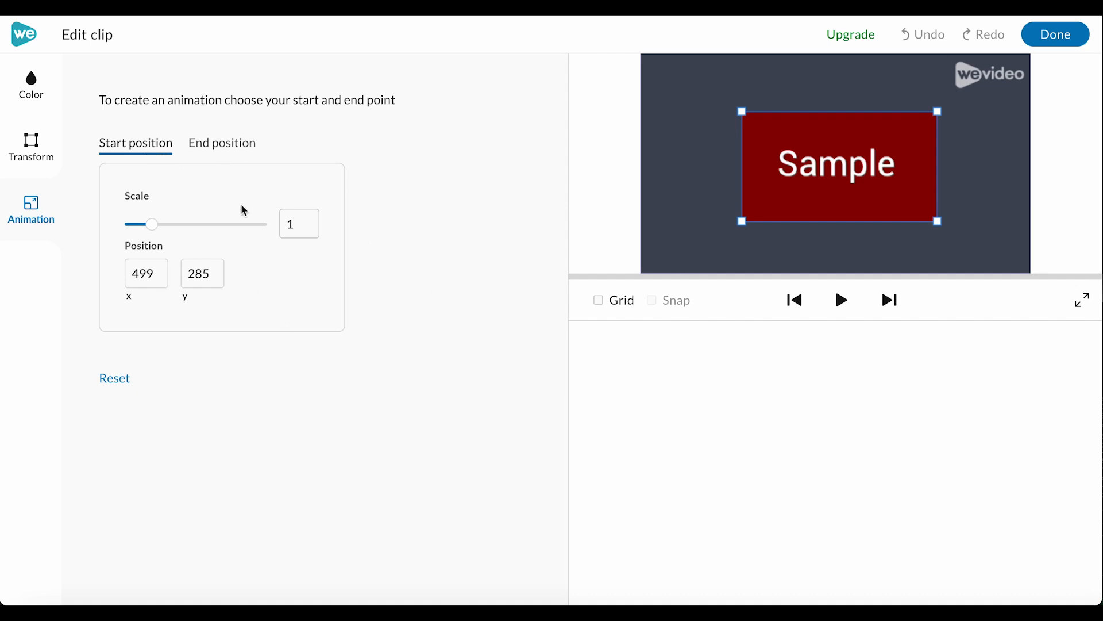
left_click_drag(852, 205, 823, 205)
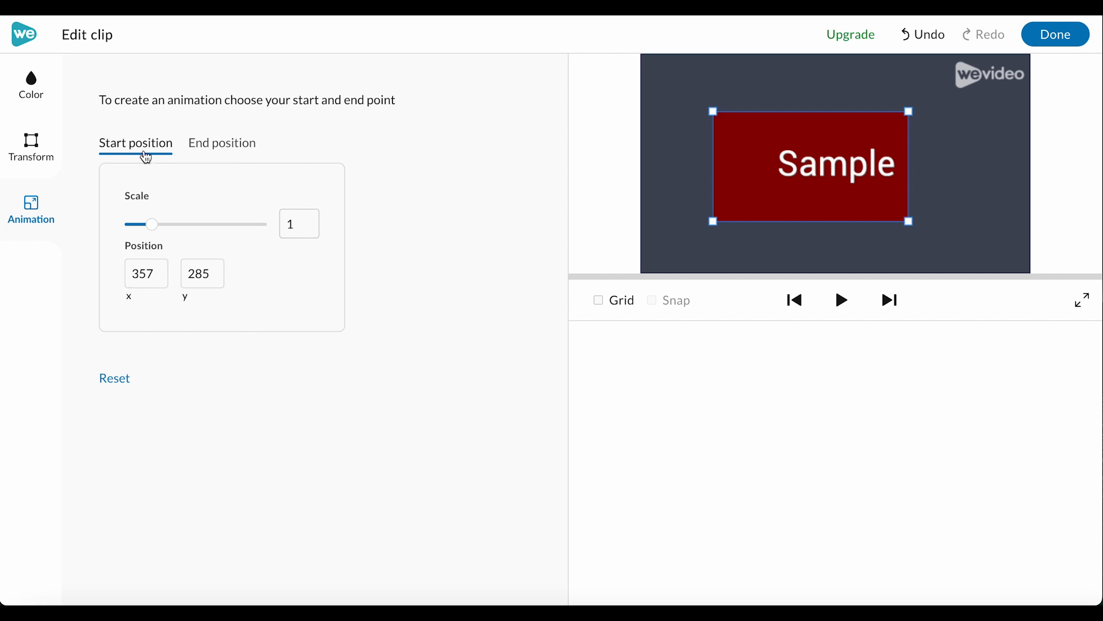
Step: Set the end position of the red clip's animation to about x 471, y 102 with a scale of about 1.35
left_click(238, 147)
left_click_drag(839, 222, 862, 190)
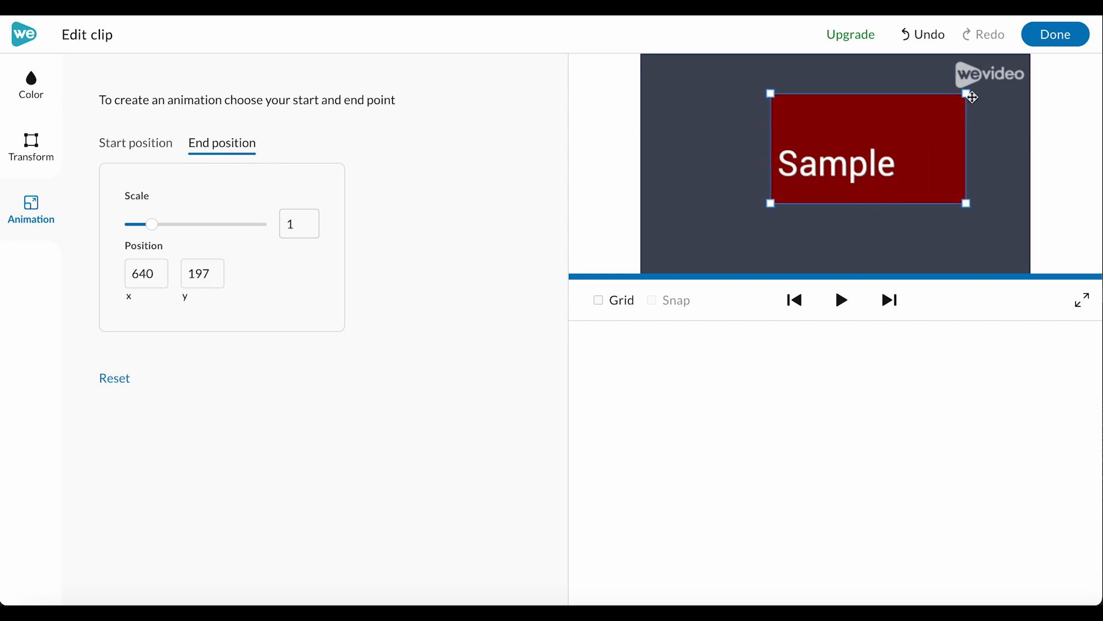
left_click_drag(966, 95, 1001, 74)
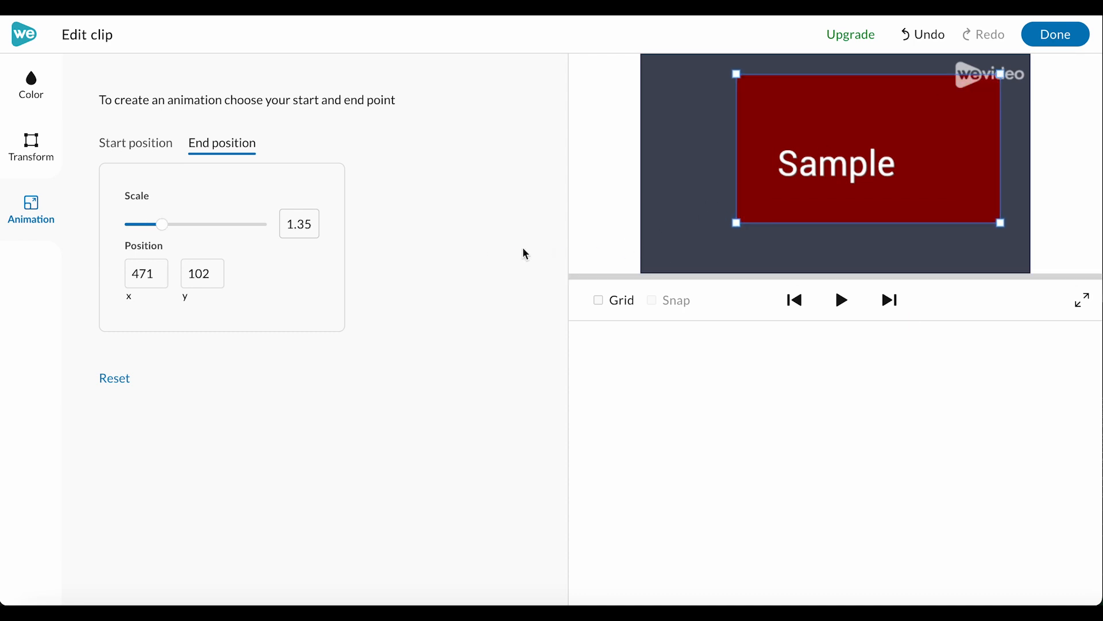
Step: Compare the animation's start and end positions, preview the red clip, and finish editing it
left_click(143, 154)
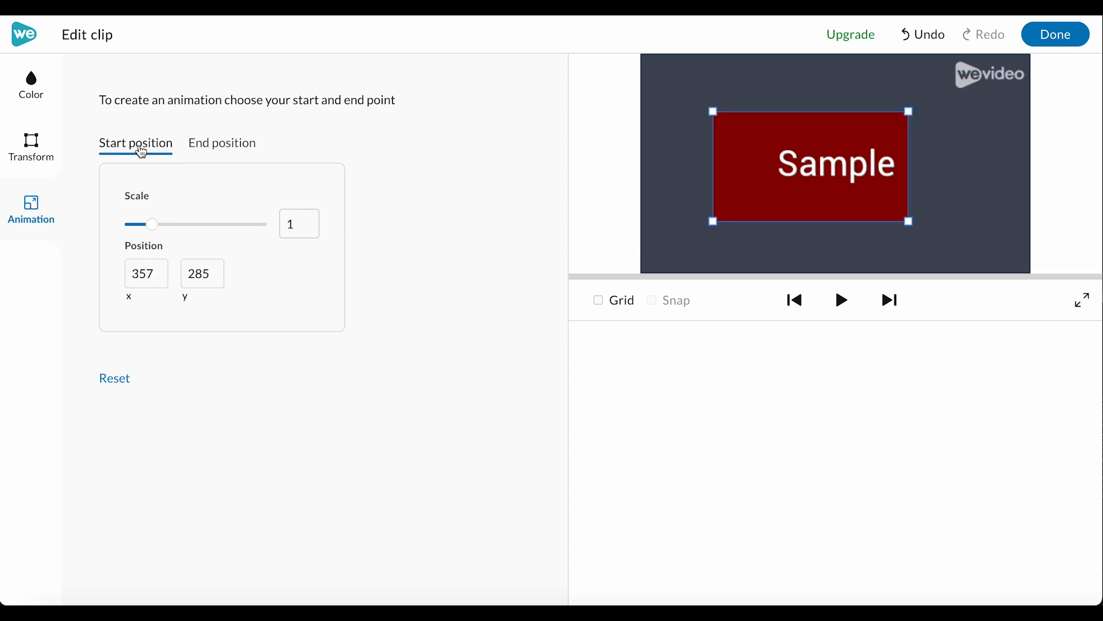
left_click(209, 153)
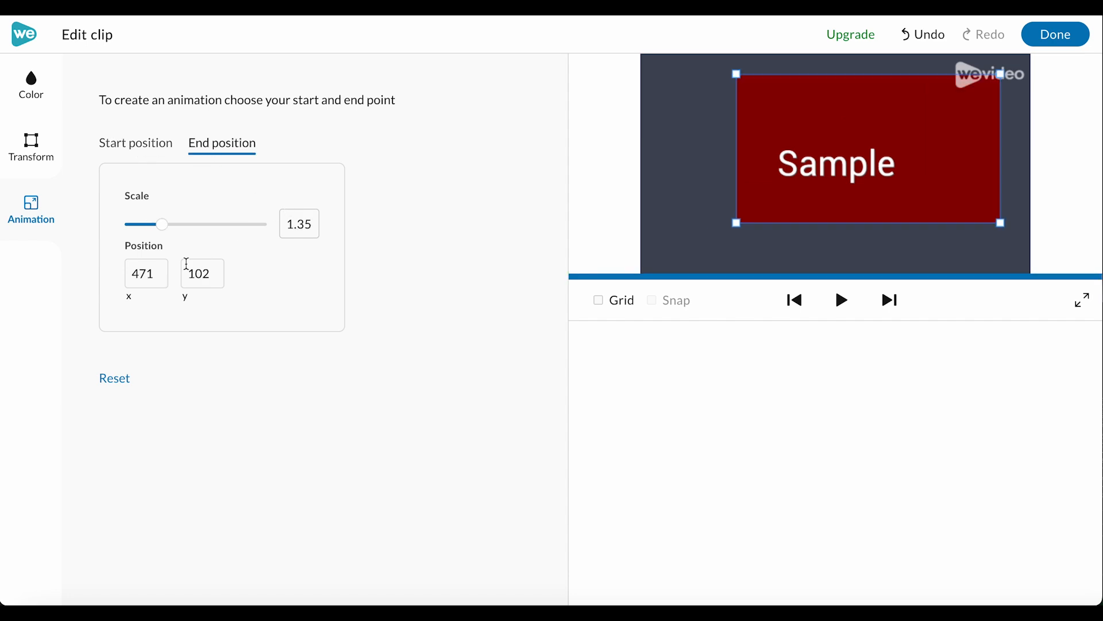
left_click(842, 300)
left_click(1083, 35)
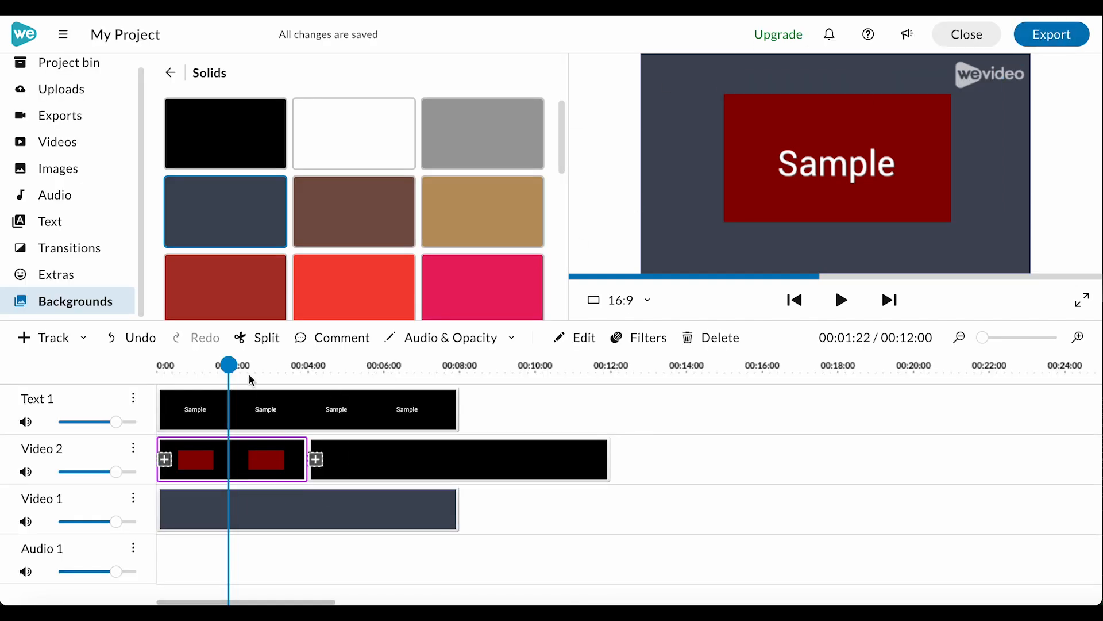
Step: Play and scrub the timeline from the beginning to examine how the red rectangle moves and grows
left_click(158, 368)
left_click(225, 449)
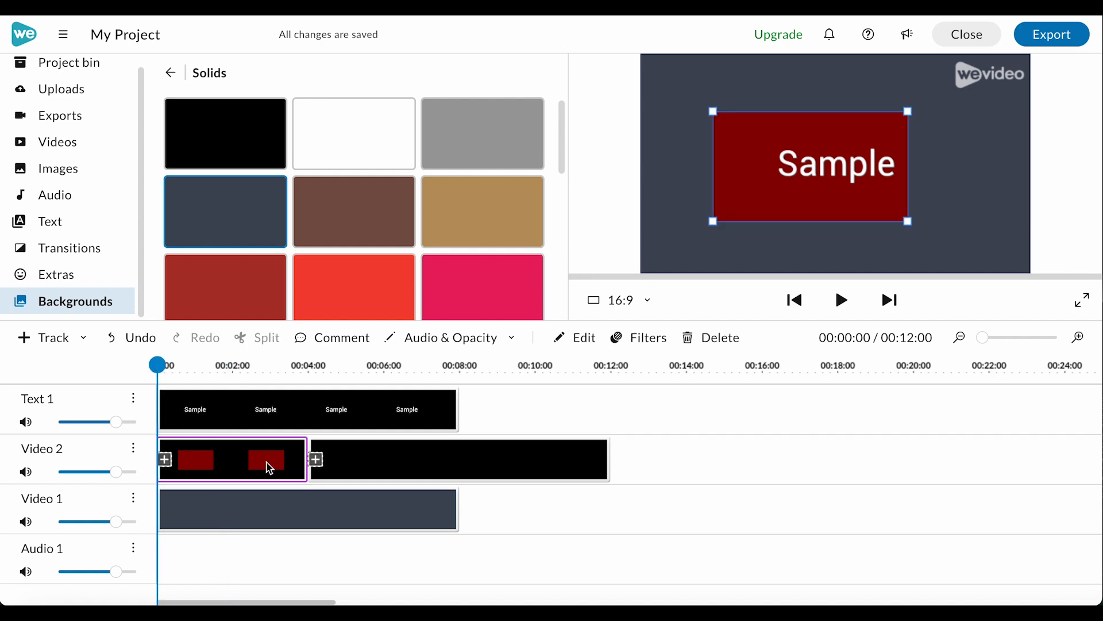
left_click(842, 301)
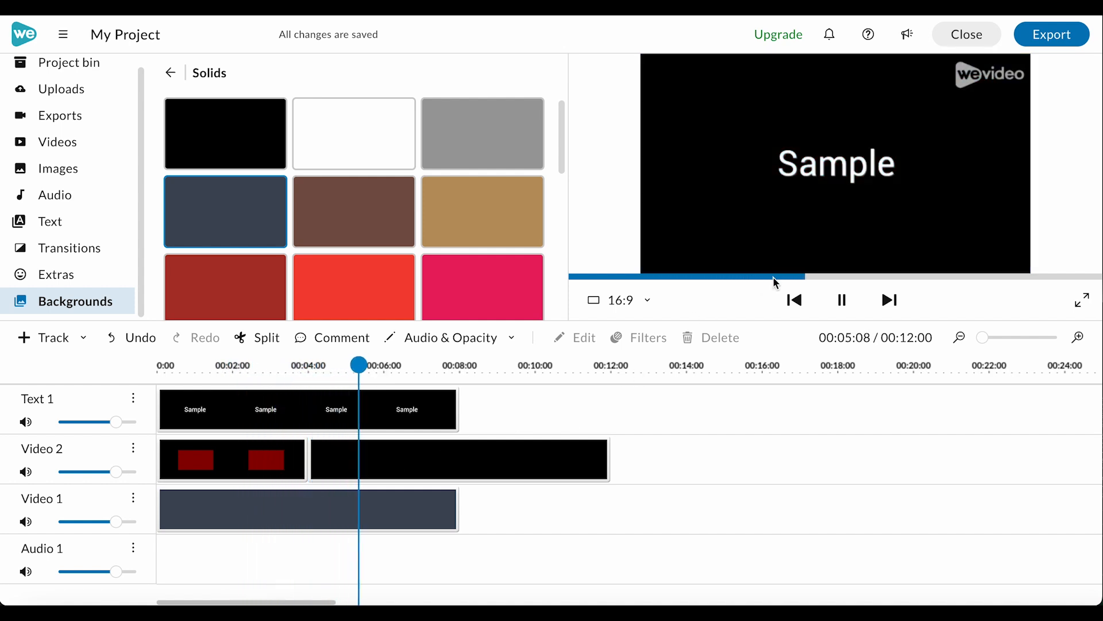
left_click(295, 368)
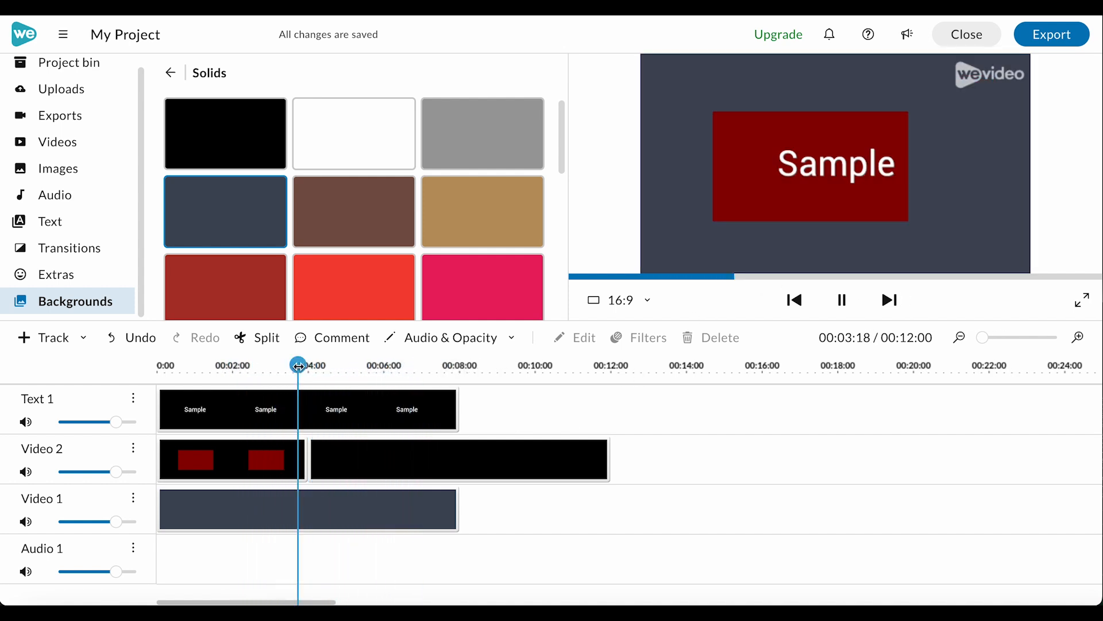
left_click_drag(302, 367, 157, 368)
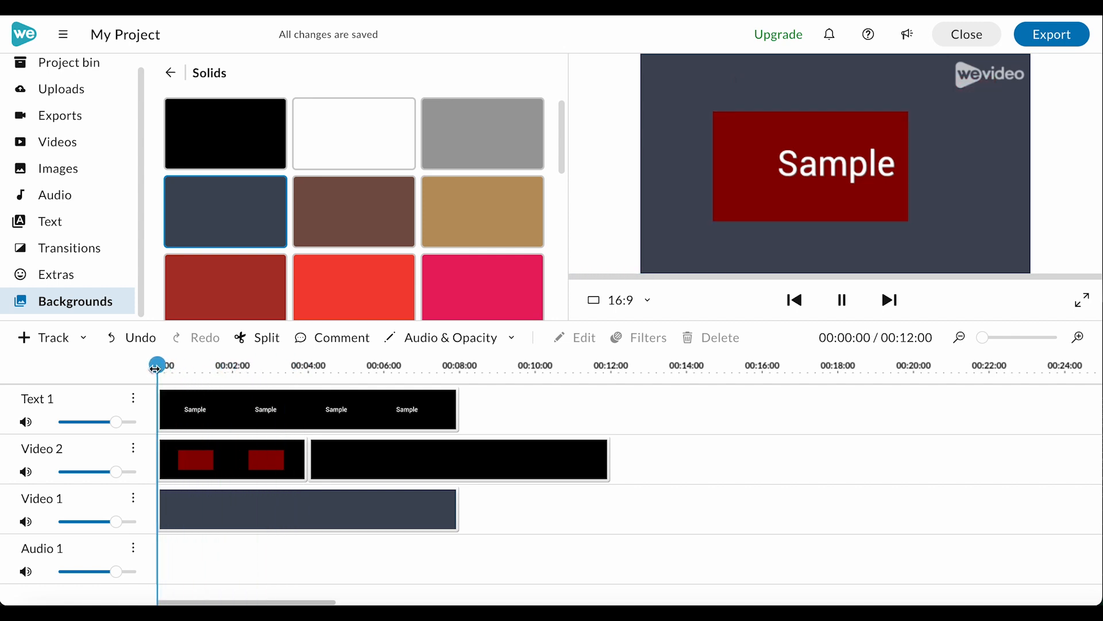
left_click_drag(155, 368, 274, 368)
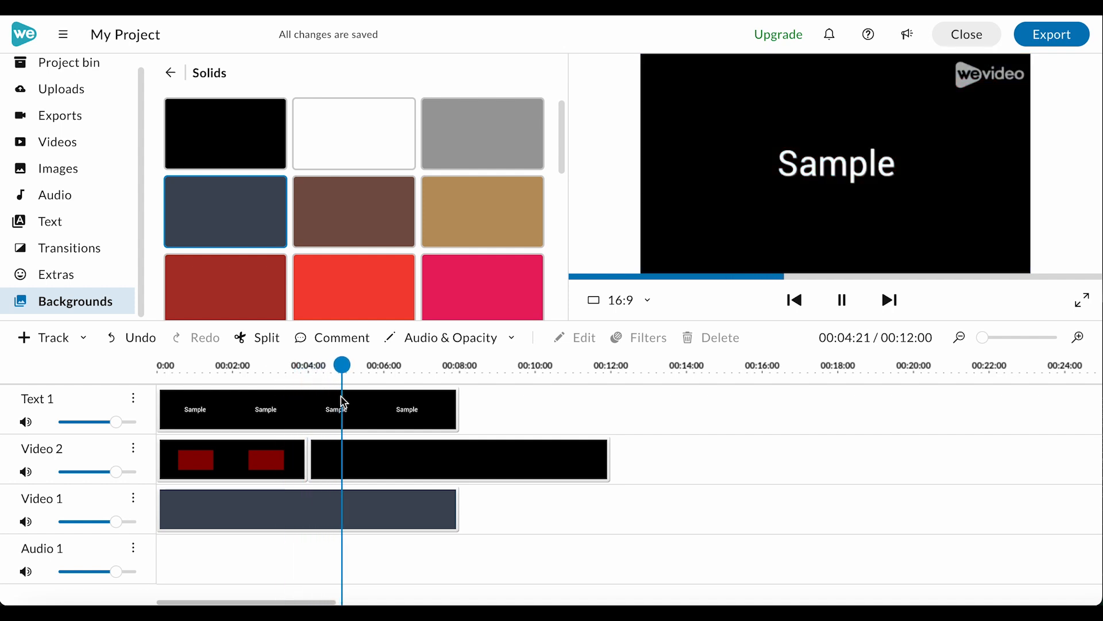
Step: Trim the end of the red clip on Video 2 to 00:03:00
left_click(300, 460)
left_click_drag(307, 462, 269, 470)
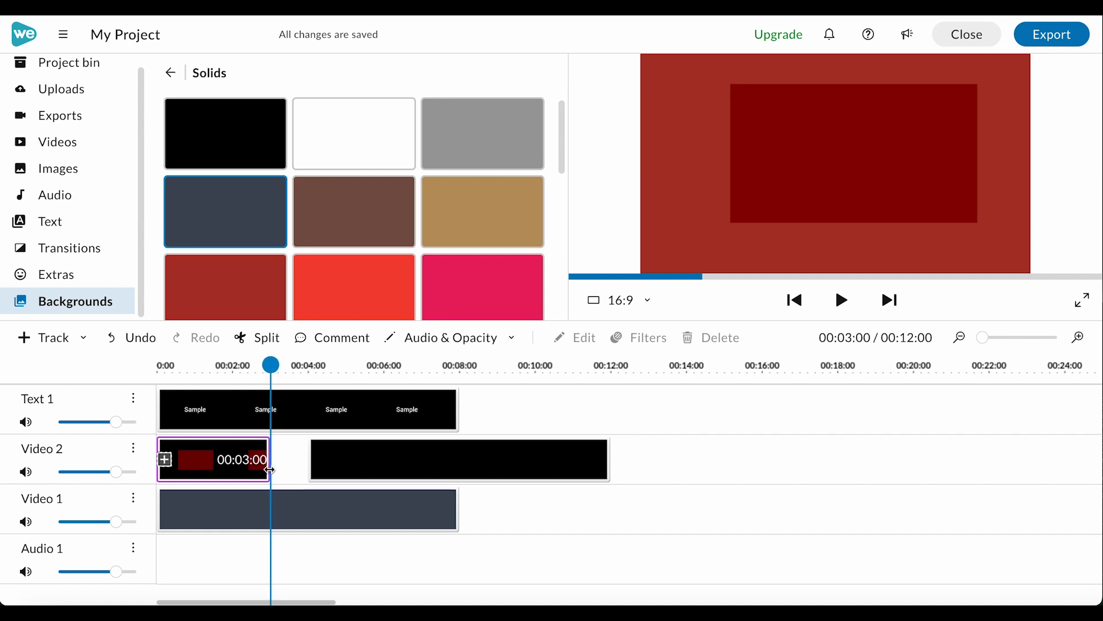
left_click_drag(270, 470, 269, 470)
Step: Play the timeline from the beginning to examine the animation's speed in the shortened red clip
left_click_drag(270, 366, 160, 366)
key("space")
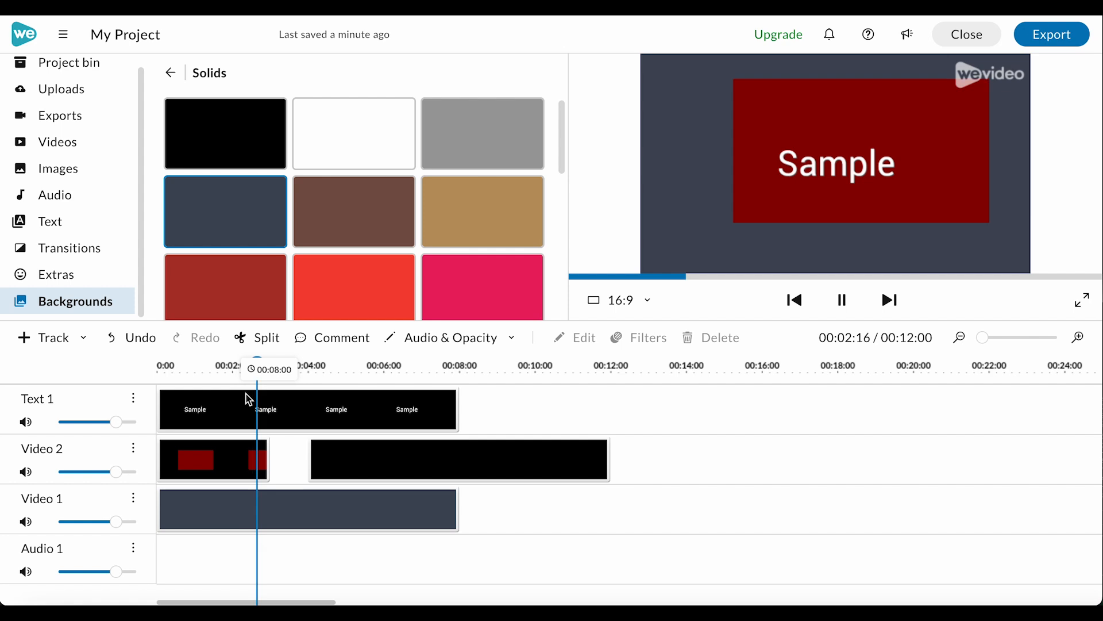
left_click(264, 457)
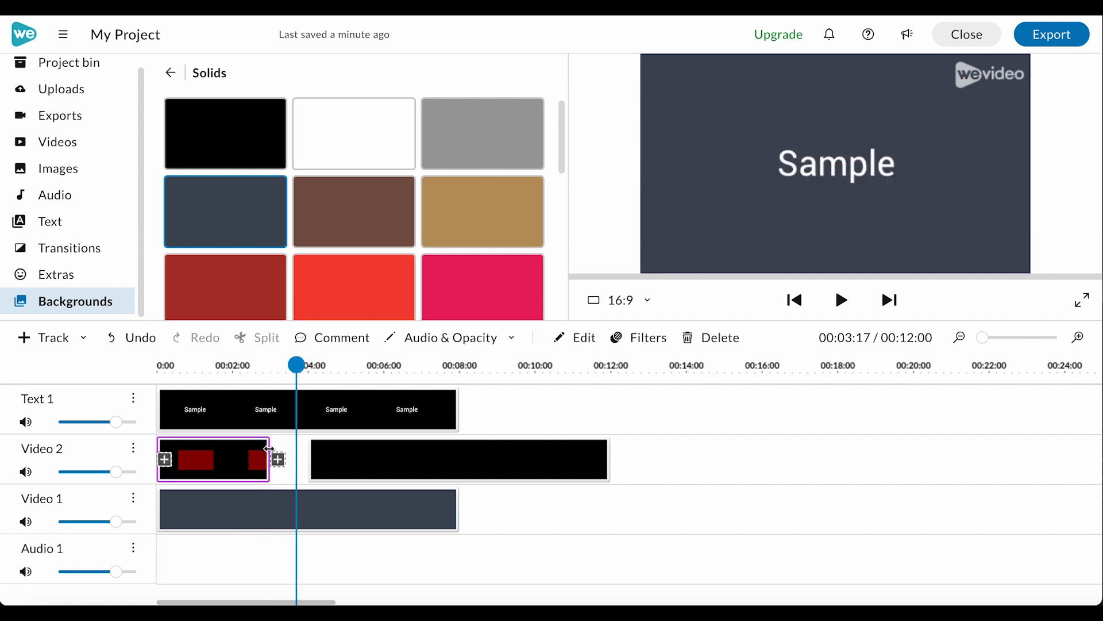
Step: Move the black clip on Video 2 to start at about 00:08:18 and extend the red clip's end to 00:05:00
left_click_drag(390, 459, 571, 460)
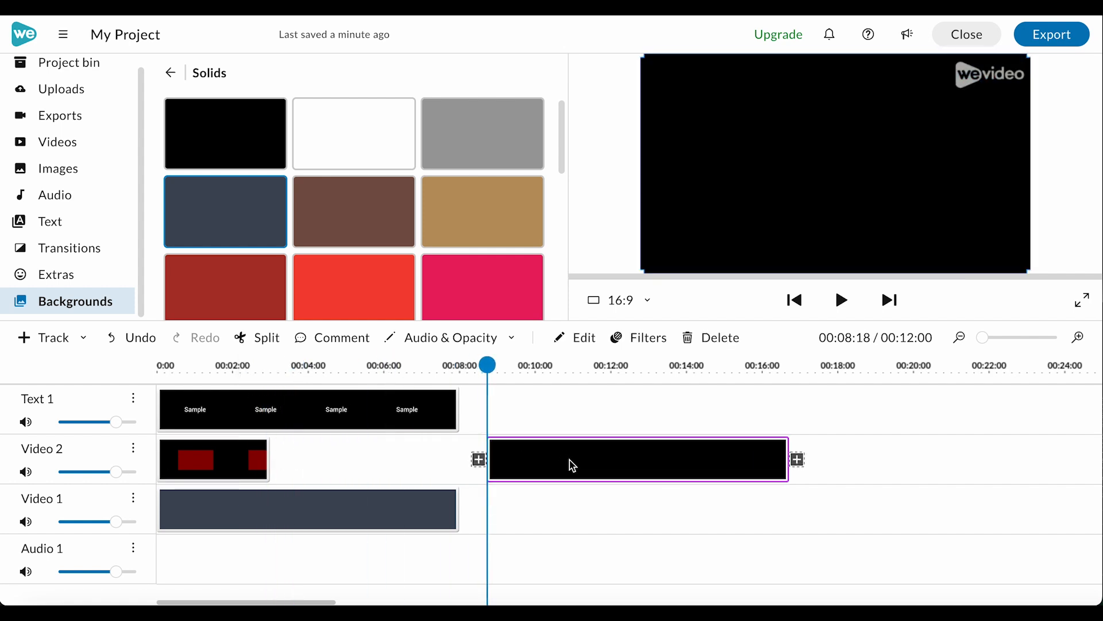
left_click(266, 461)
left_click_drag(270, 463, 345, 464)
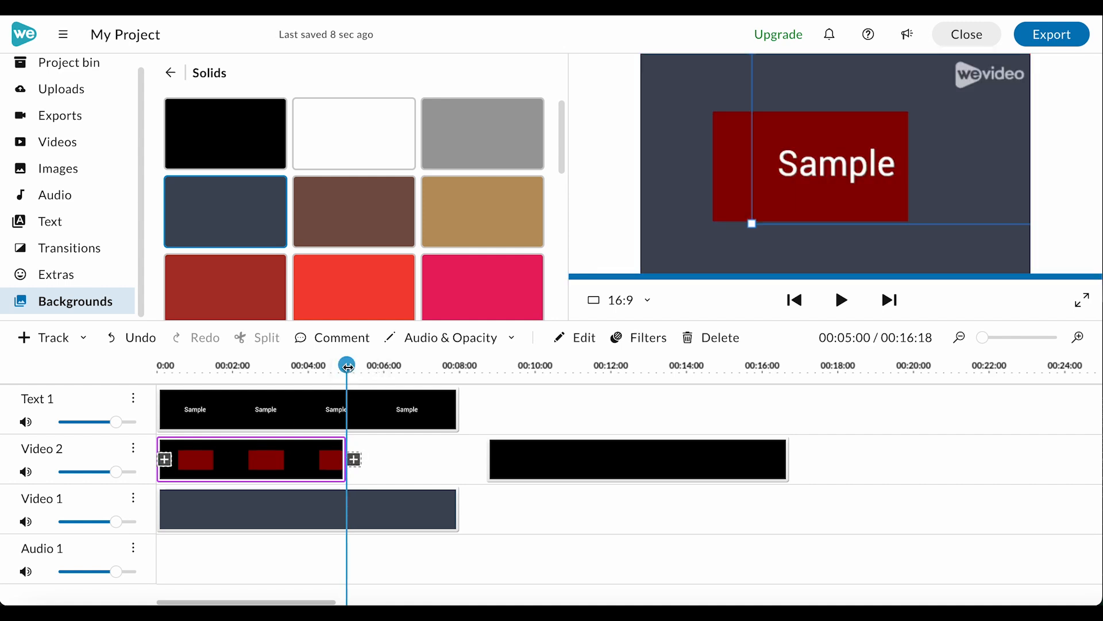
Step: Play and scrub the timeline to examine the animation in the extended red clip
key("space")
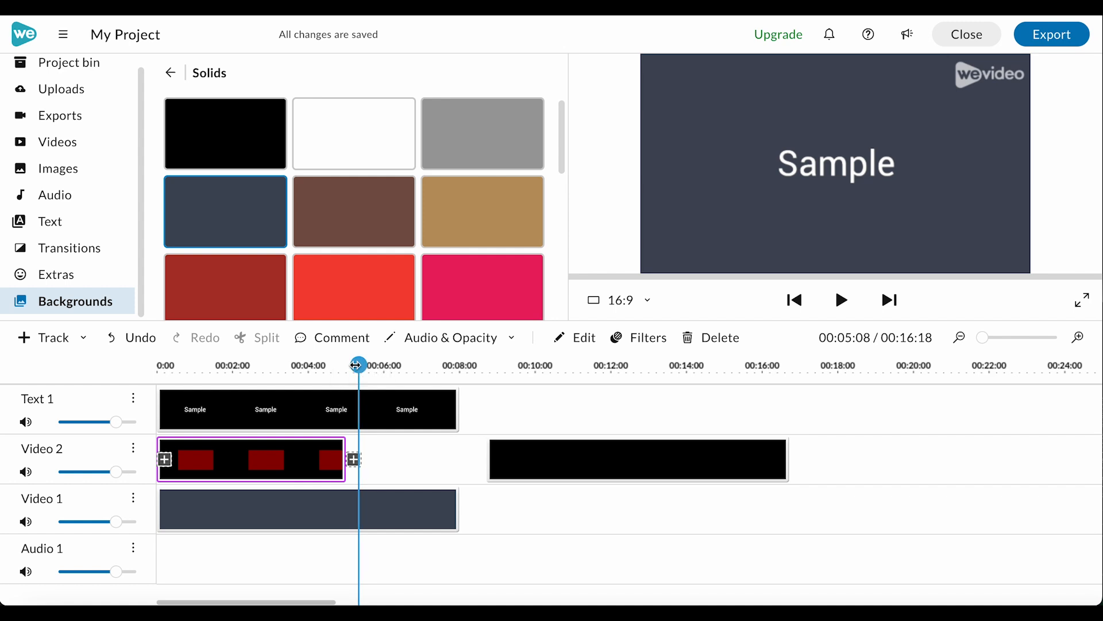
left_click(281, 366)
left_click(336, 454)
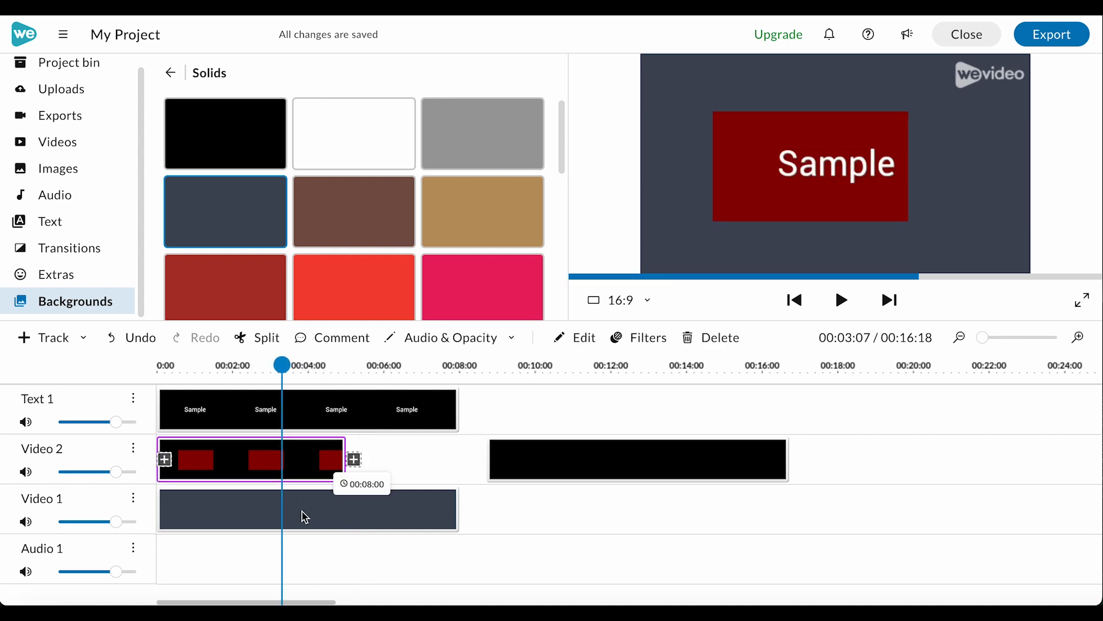